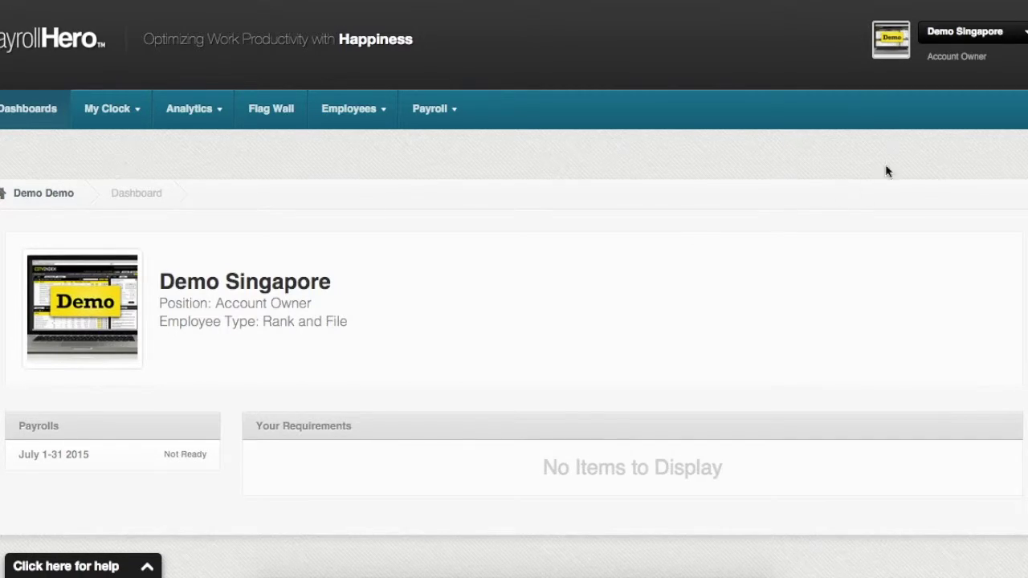
From account Settings, open Allowance Types, listing Transport Allowance and Admin Allowance.
click(1012, 37)
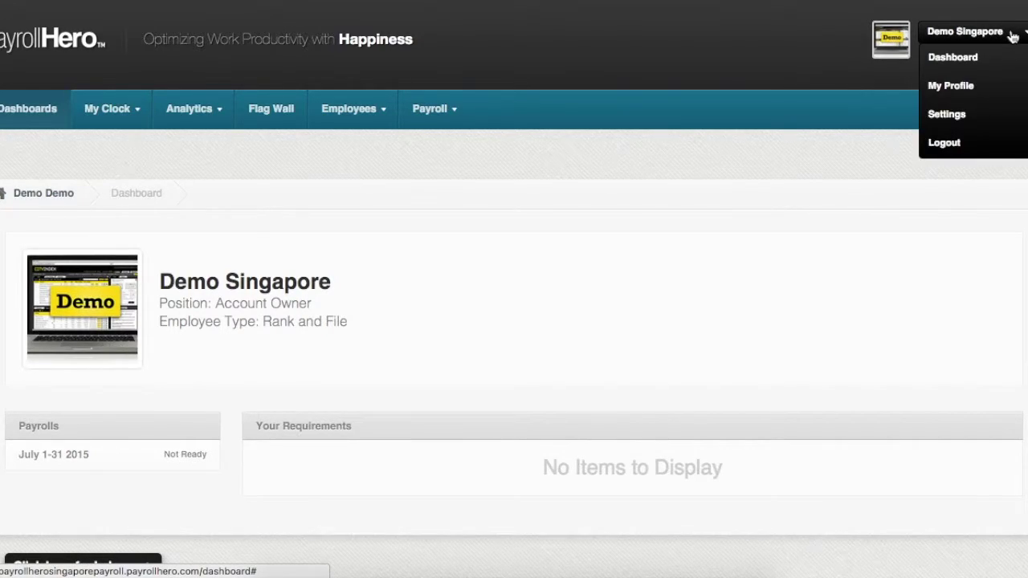
click(990, 125)
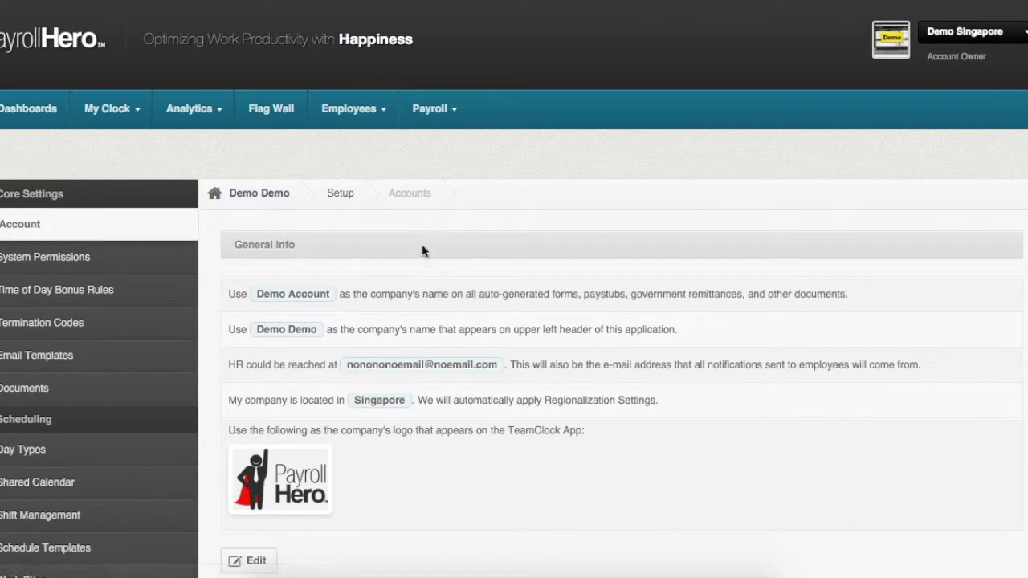
scroll(279, 458, down, 6)
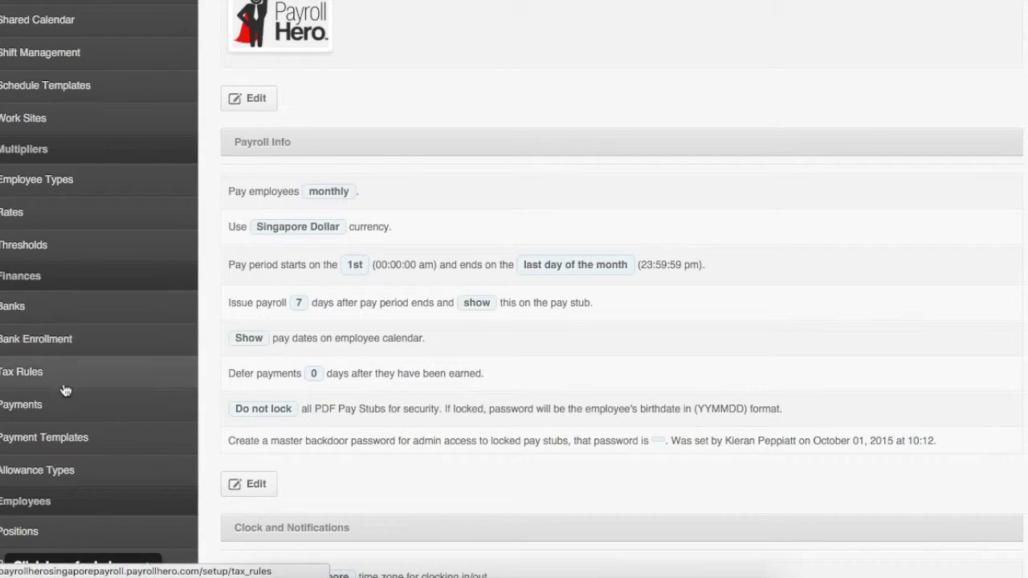
click(57, 474)
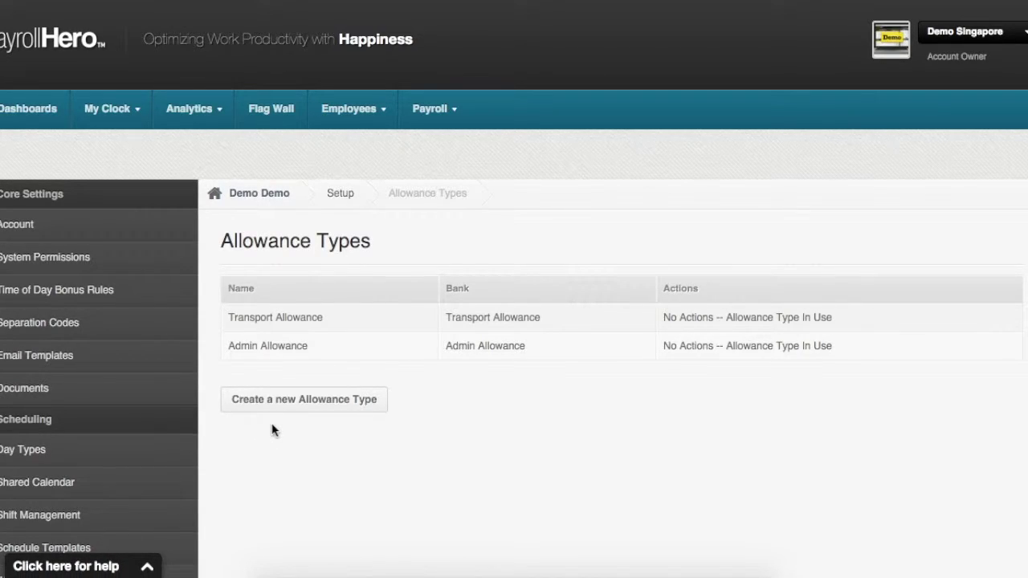
Create an allowance type named 'Mobile Phone Allowance' using the Mobile Phone Allowance bank.
click(347, 400)
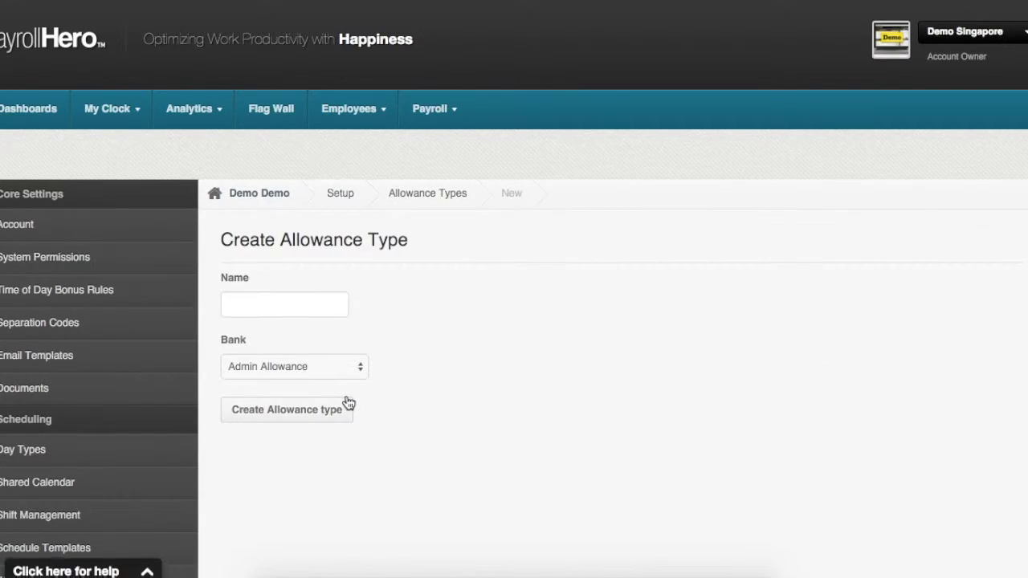
click(307, 312)
text(Mobile)
key(Down)
key(Return)
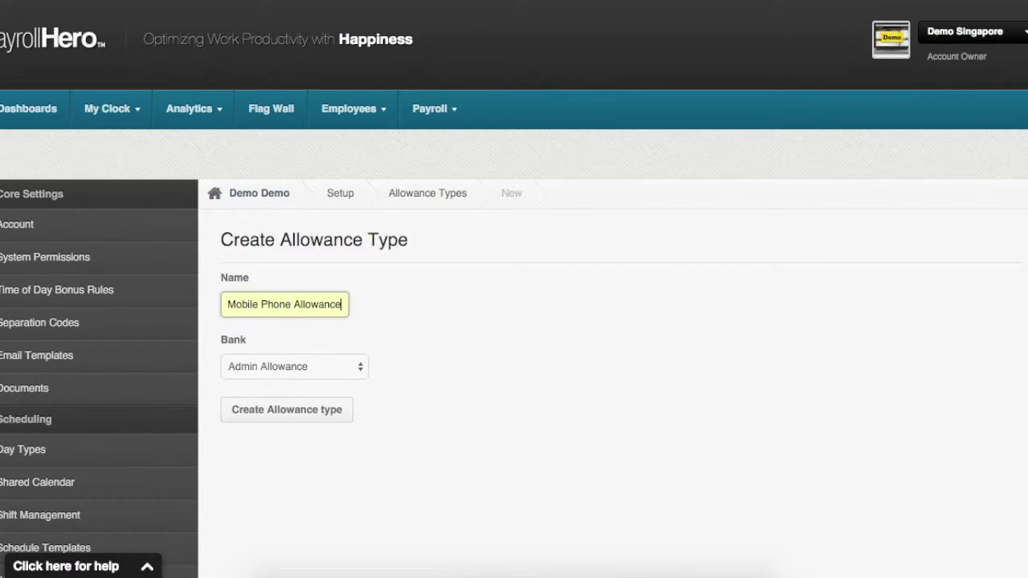
click(333, 374)
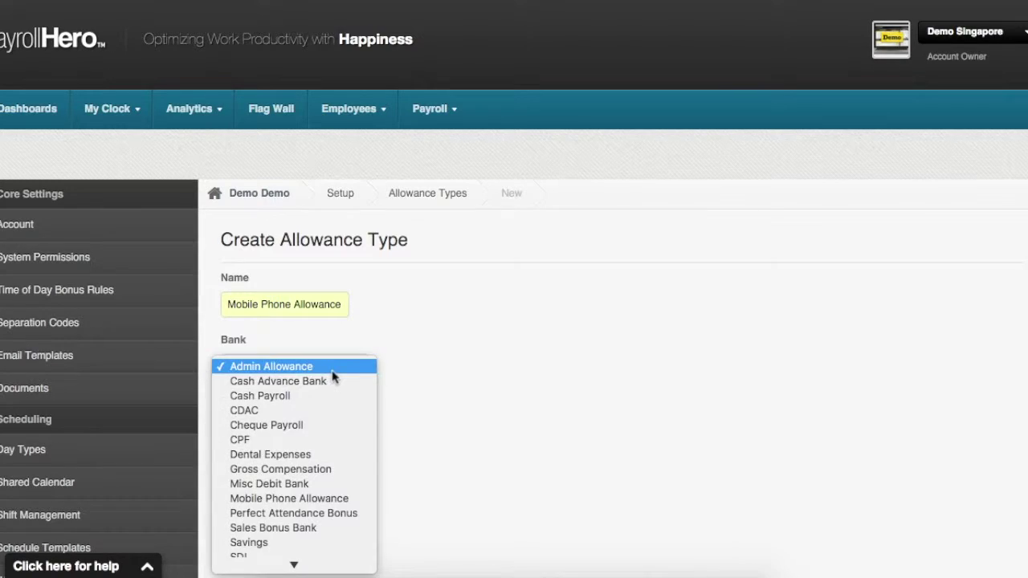
click(329, 498)
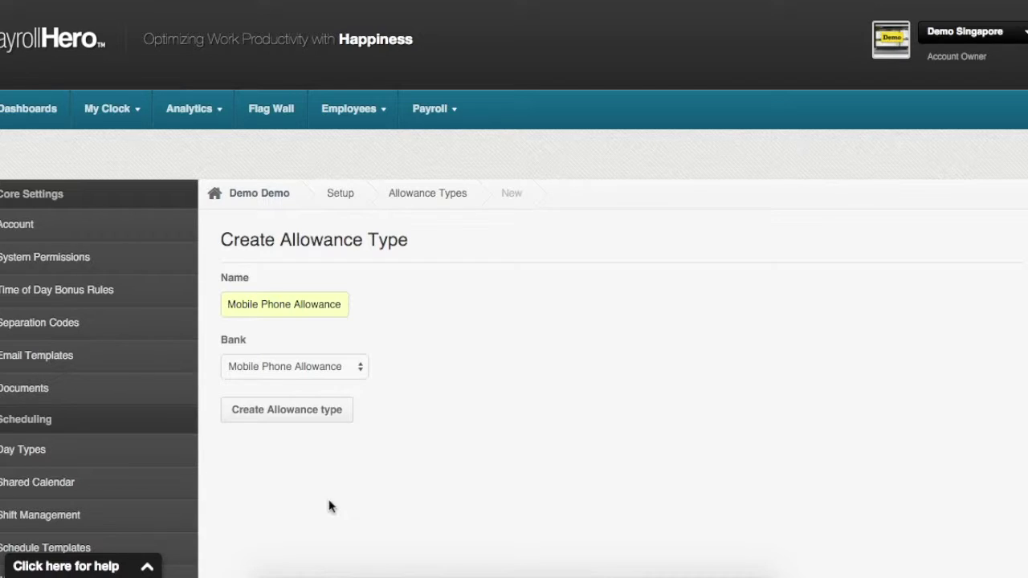
click(284, 418)
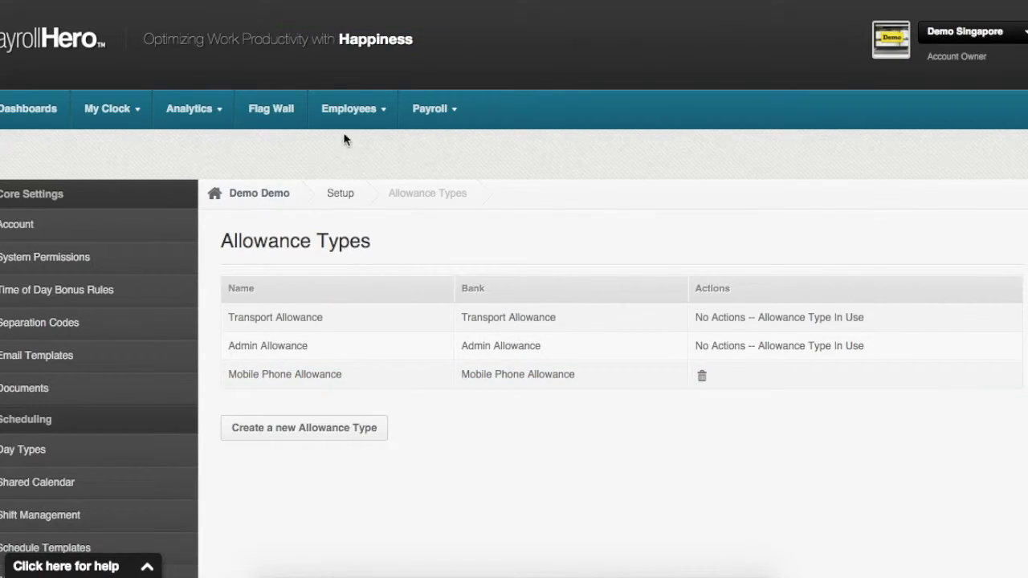
click(359, 108)
Search for the employee by surname and open his monthly $3,000.00 contract for editing.
click(909, 143)
text(Bear)
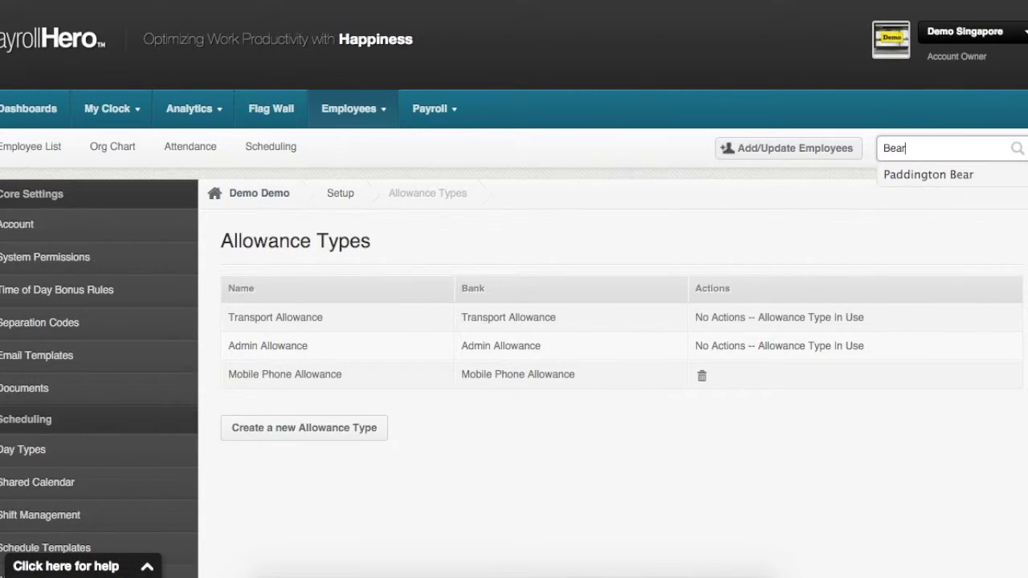
key(Return)
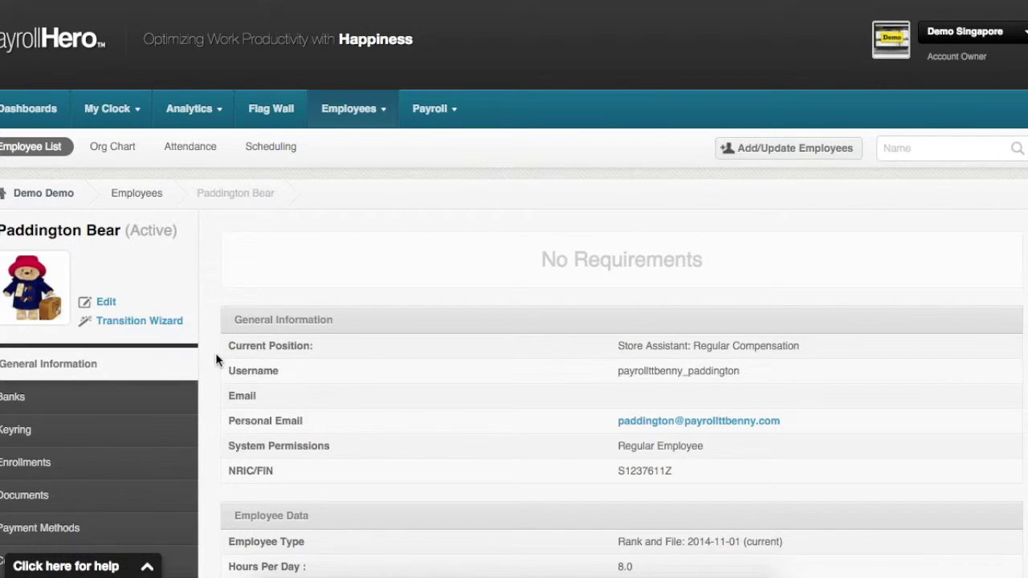
scroll(216, 352, down, 5)
scroll(216, 359, down, 3)
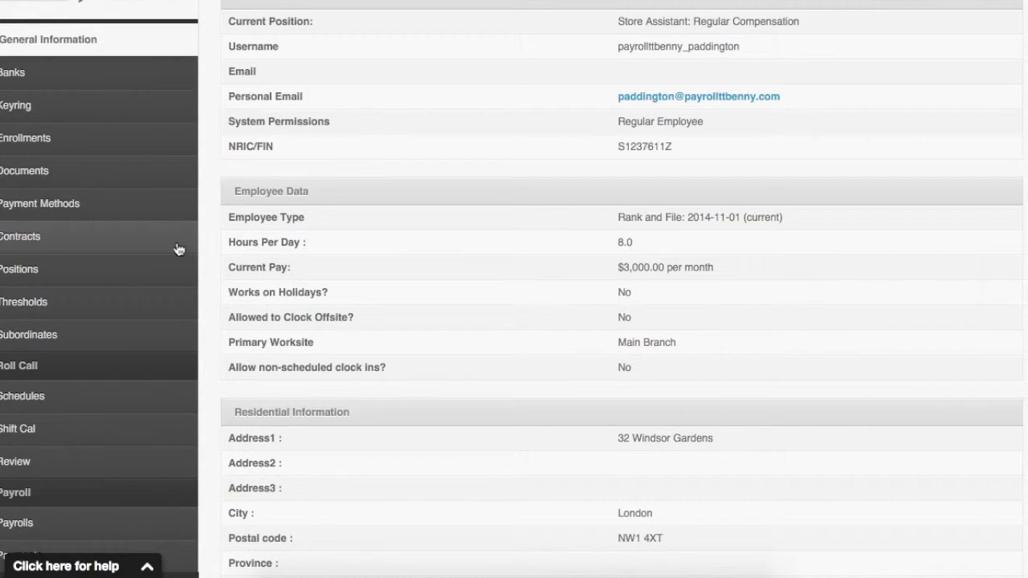
click(99, 252)
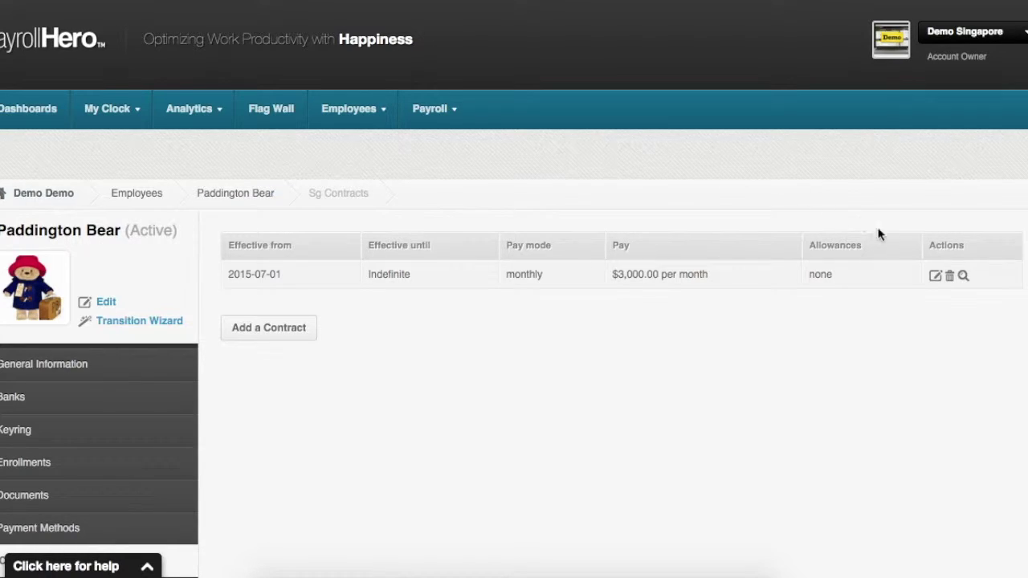
click(936, 276)
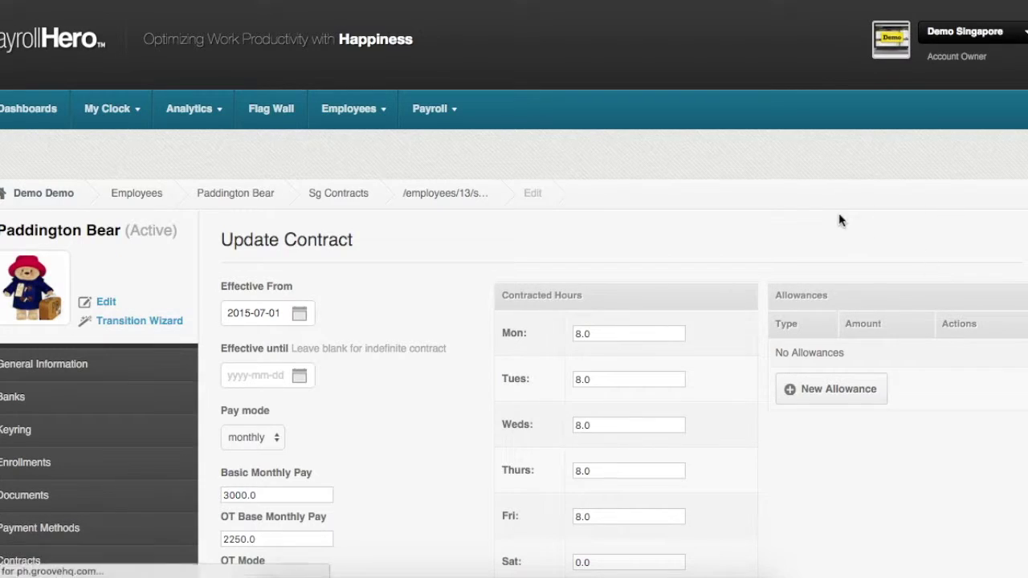
Add a Mobile Phone Allowance row with amount 100 and update the contract.
click(812, 391)
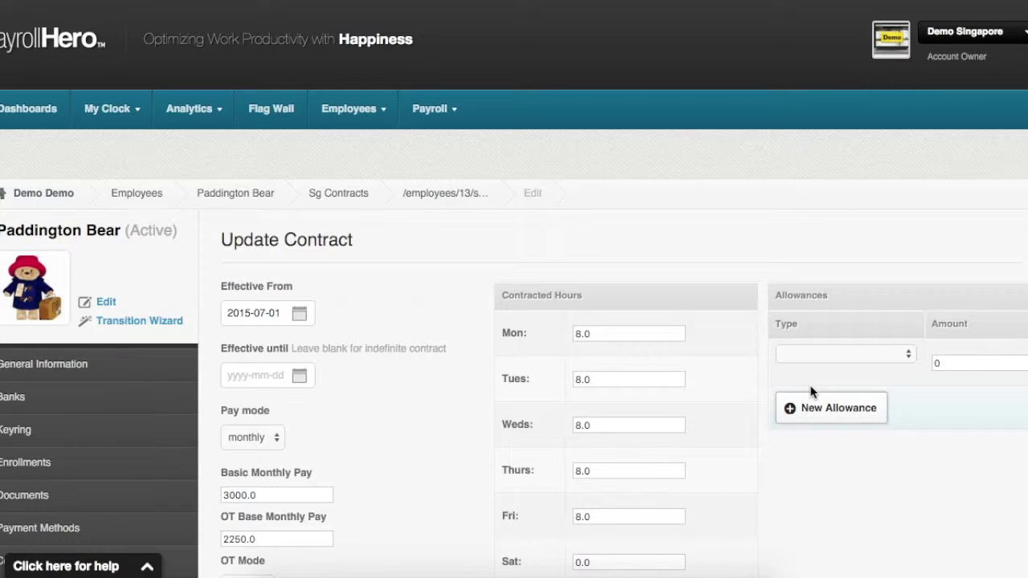
click(860, 353)
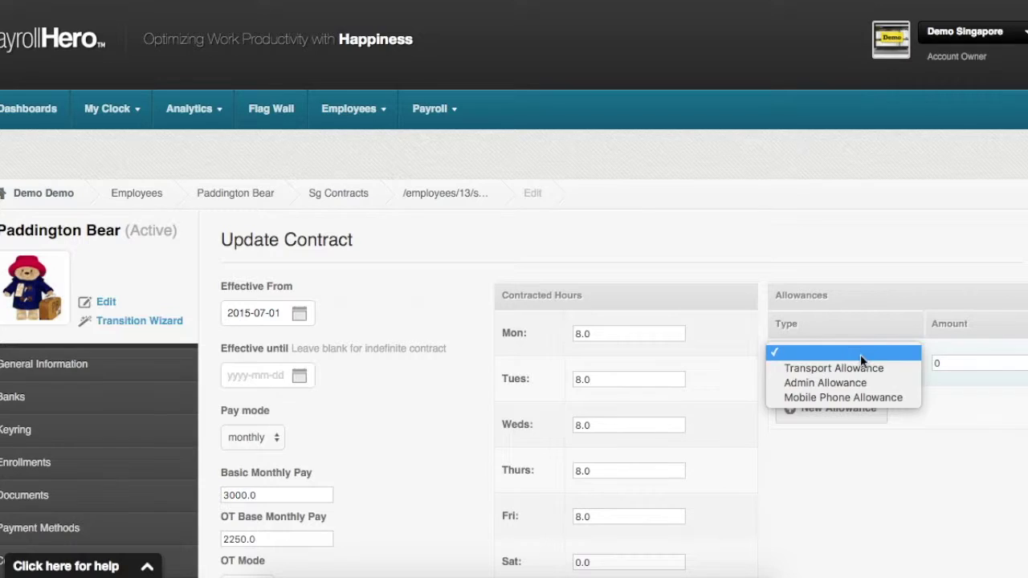
click(869, 397)
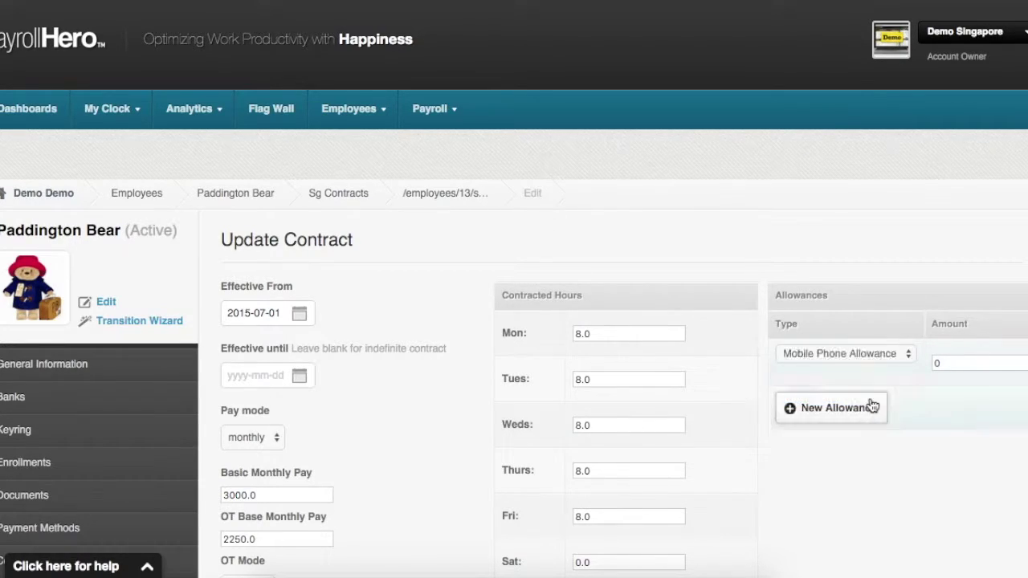
click(935, 363)
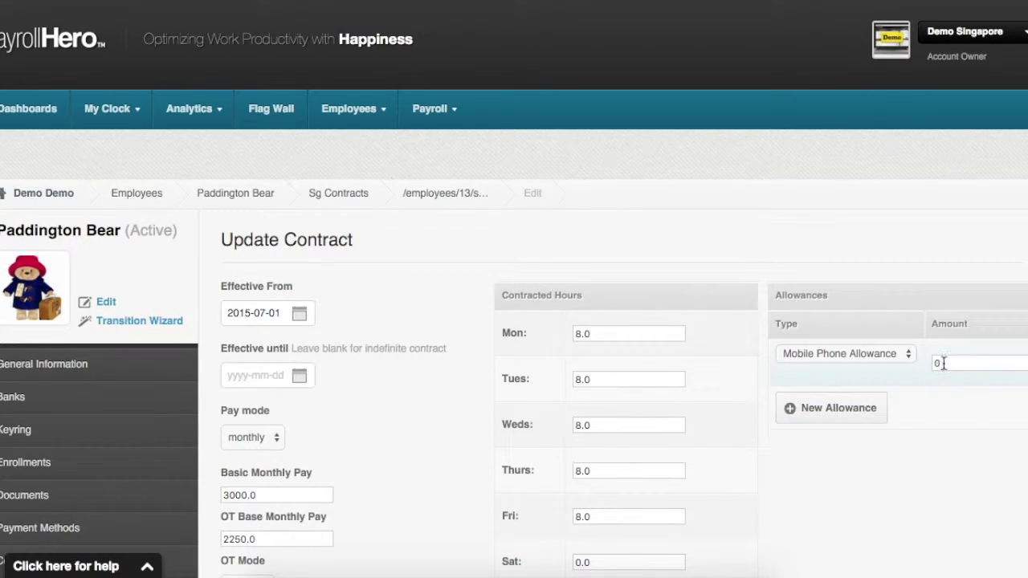
key(BackSpace)
text(100)
scroll(815, 514, down, 5)
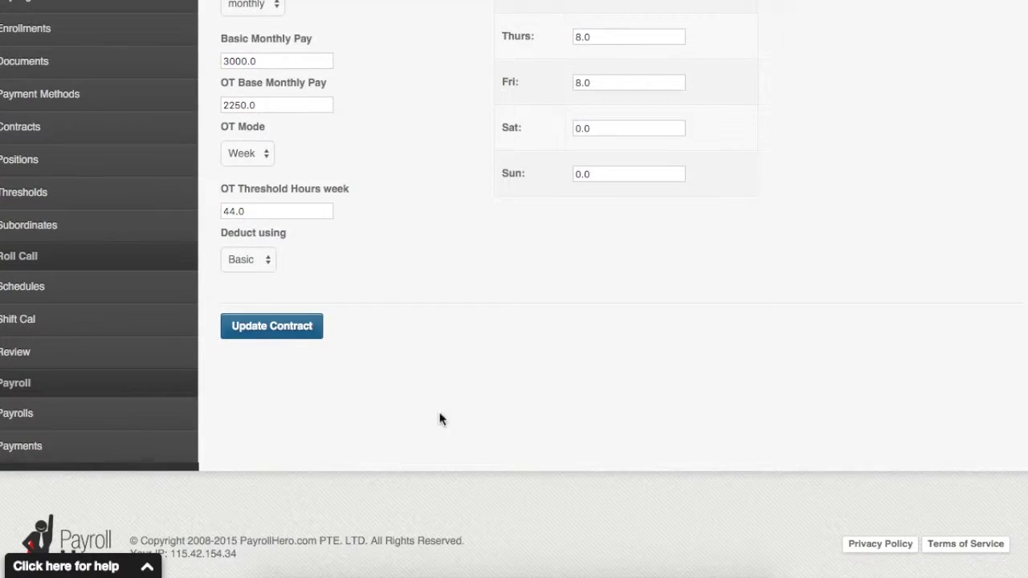
click(261, 326)
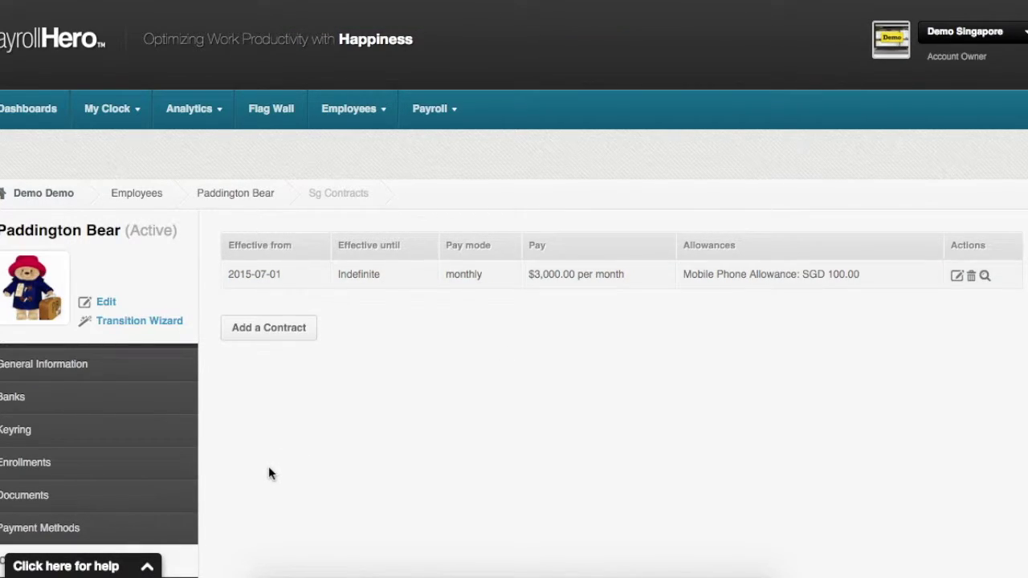
Review the September 1-30 2015 payslip showing the $100.00 allowance, then return to Payrolls.
scroll(270, 472, down, 5)
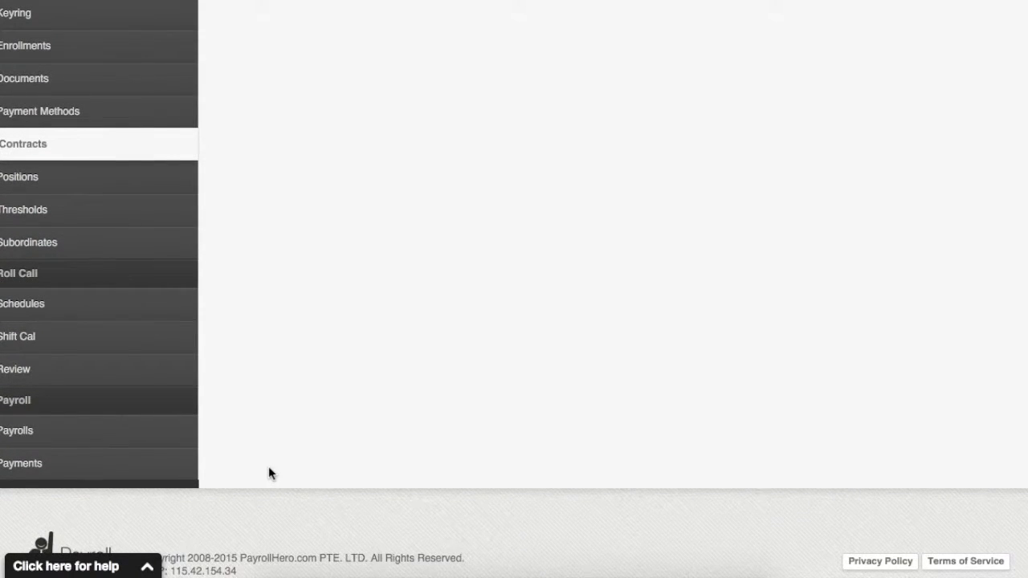
click(59, 439)
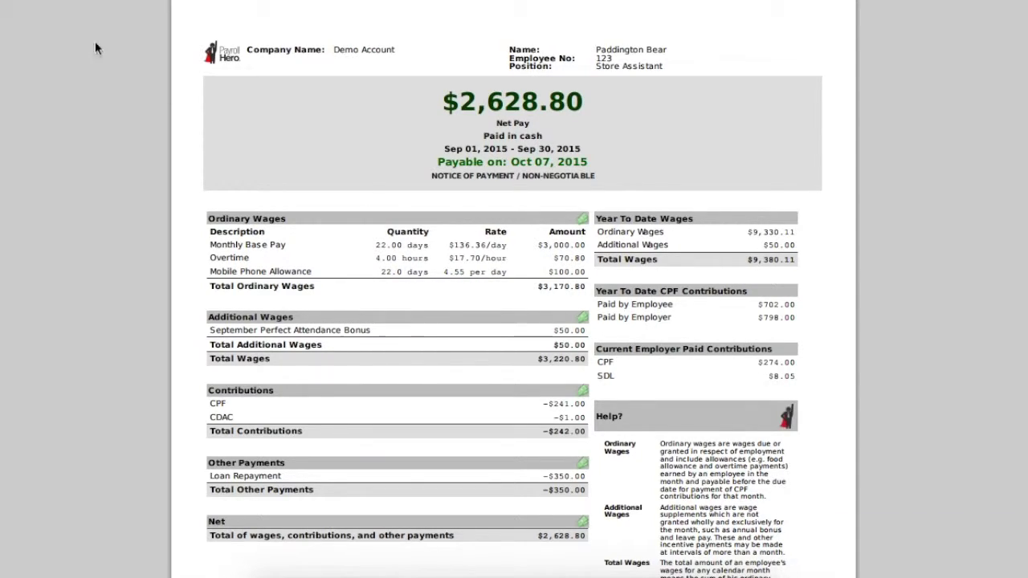
key(alt+Left)
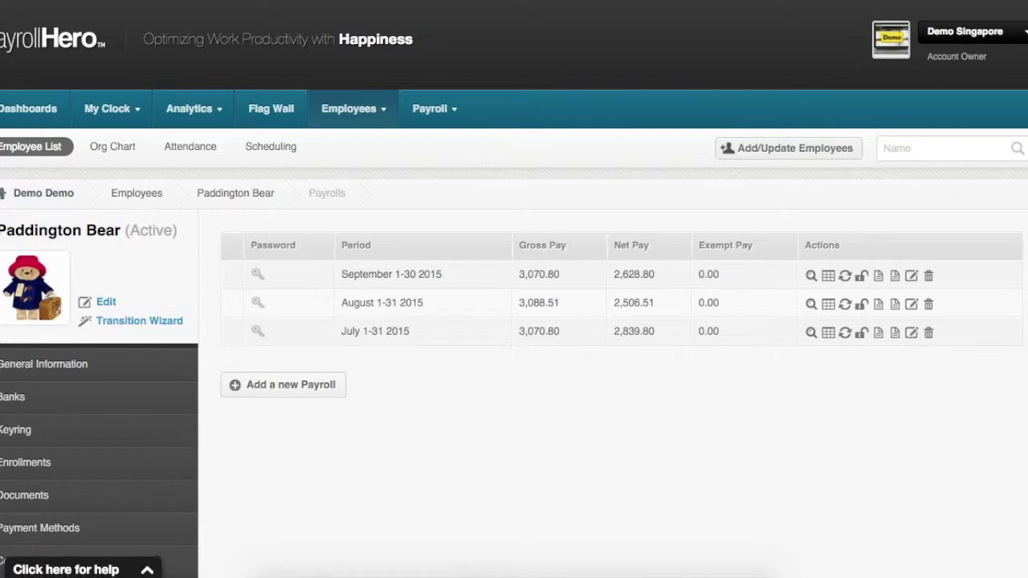
Go to Dashboards to see Demo Singapore's July 1-31 2015 payroll marked Not Ready.
click(26, 109)
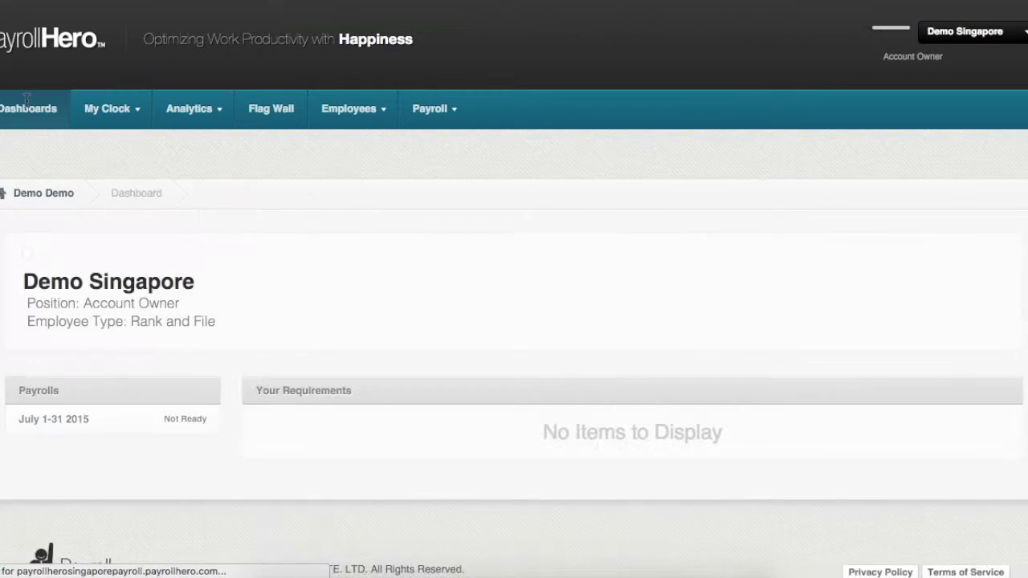